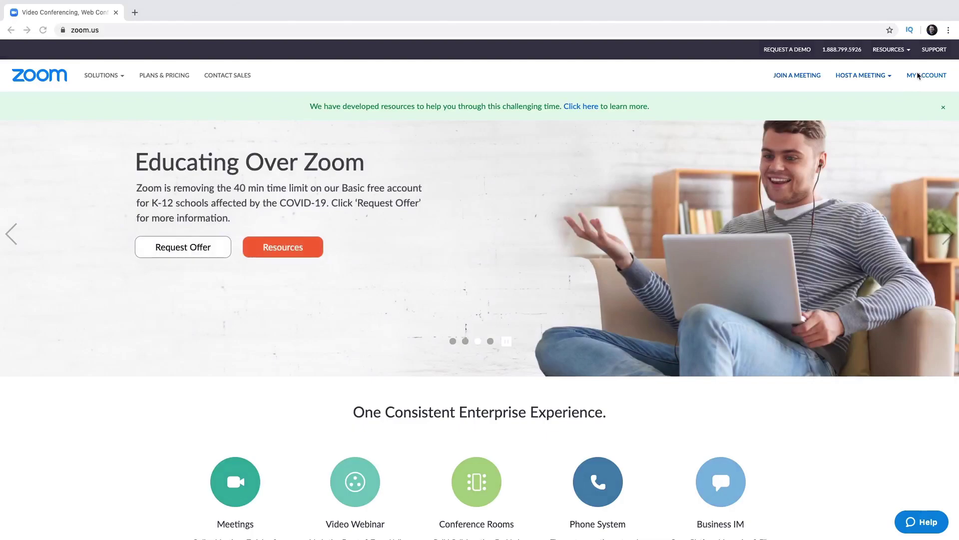
# Go to My Account settings and turn on Virtual background for the account
pyautogui.click(919, 74)
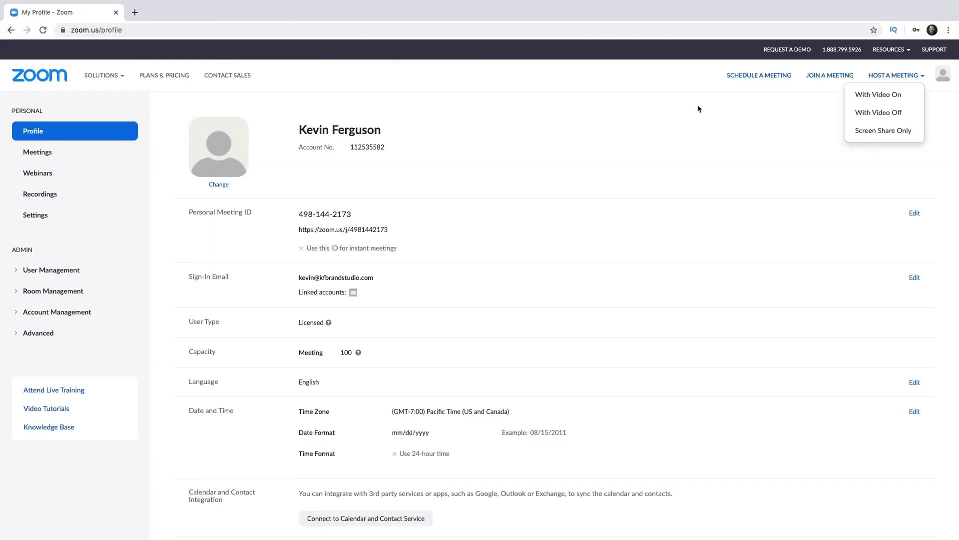
pyautogui.click(36, 217)
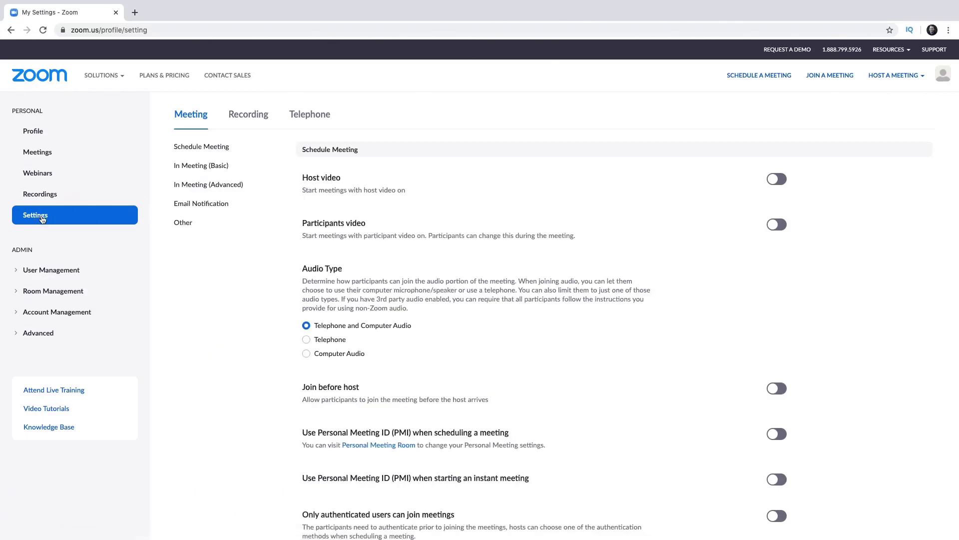
pyautogui.scroll(-8, 191, 182)
pyautogui.scroll(-10, 192, 182)
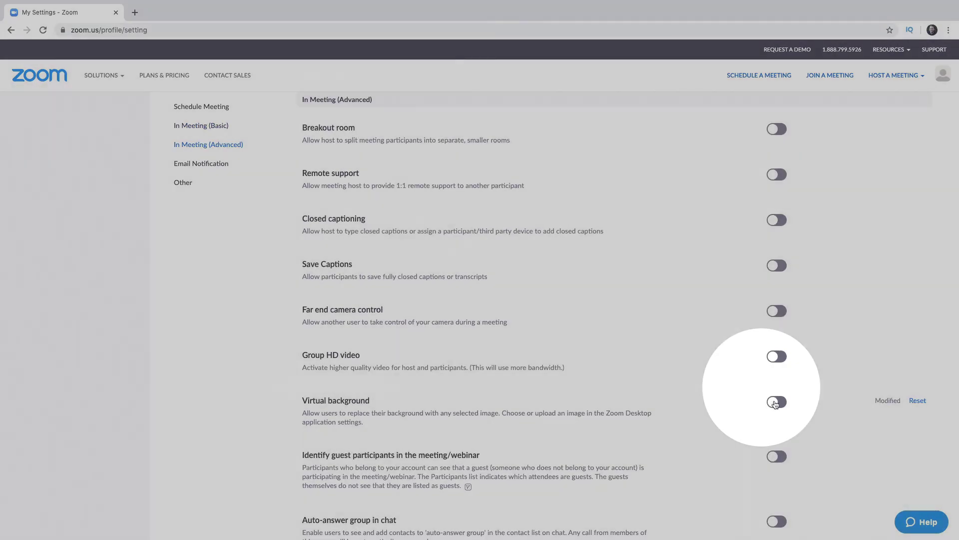
pyautogui.click(777, 403)
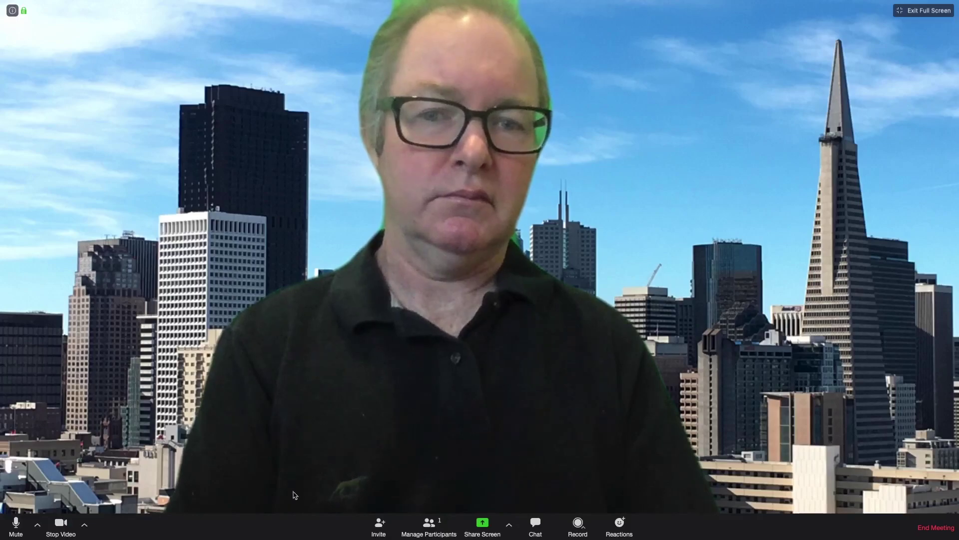
# Apply the purple-sky city as the virtual background and reveal the add-background upload options
pyautogui.click(85, 525)
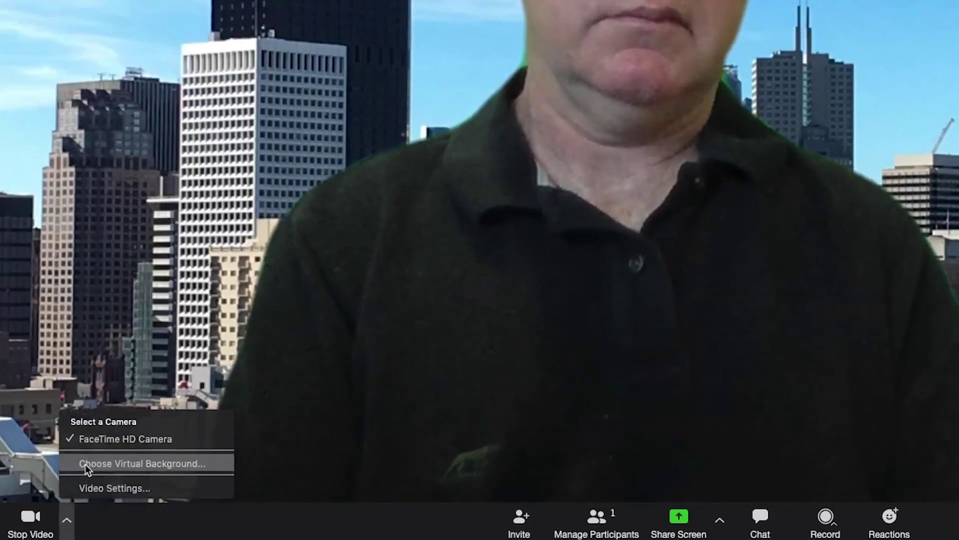
pyautogui.click(85, 463)
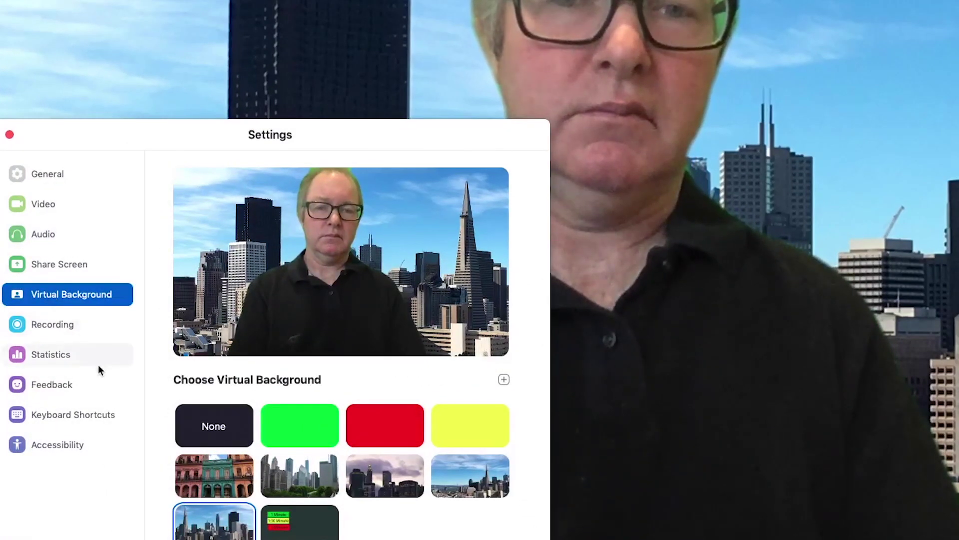
pyautogui.click(385, 476)
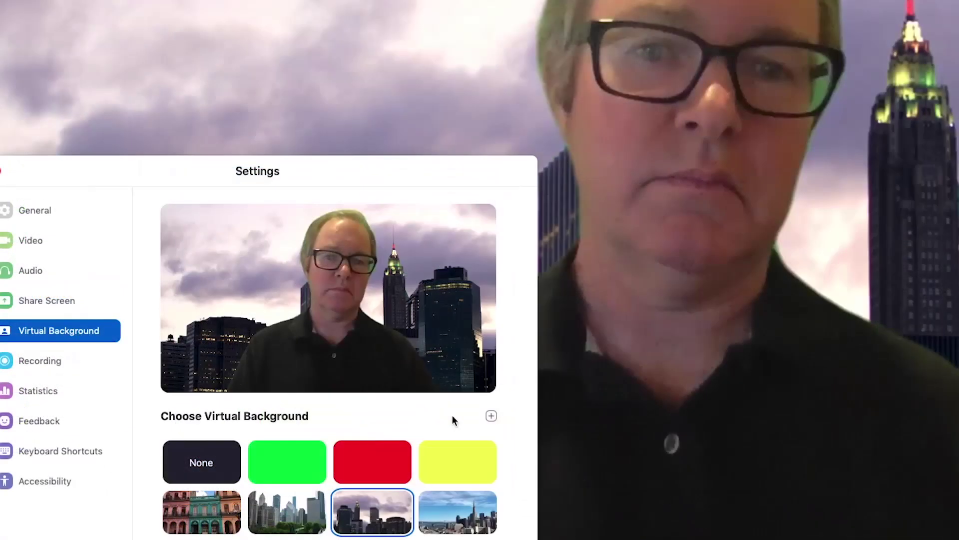
pyautogui.click(485, 418)
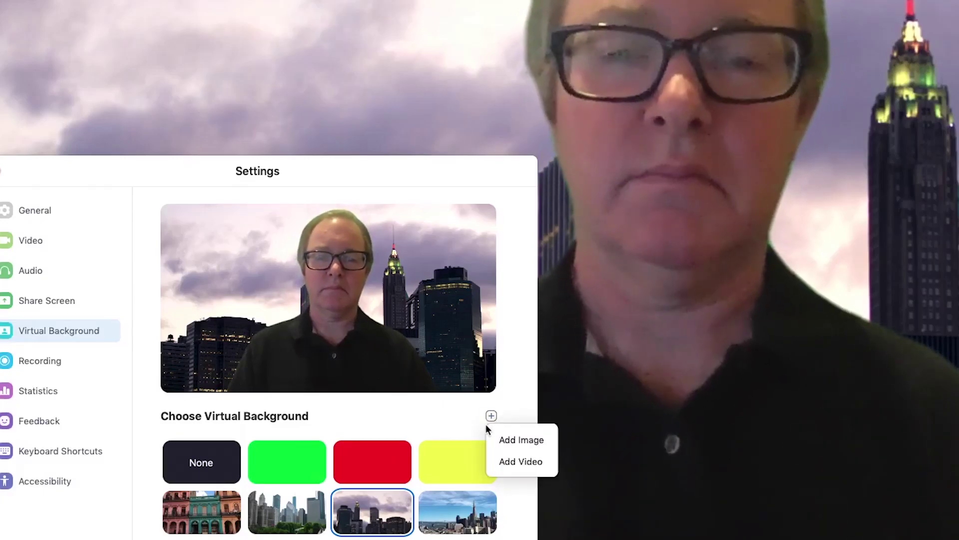